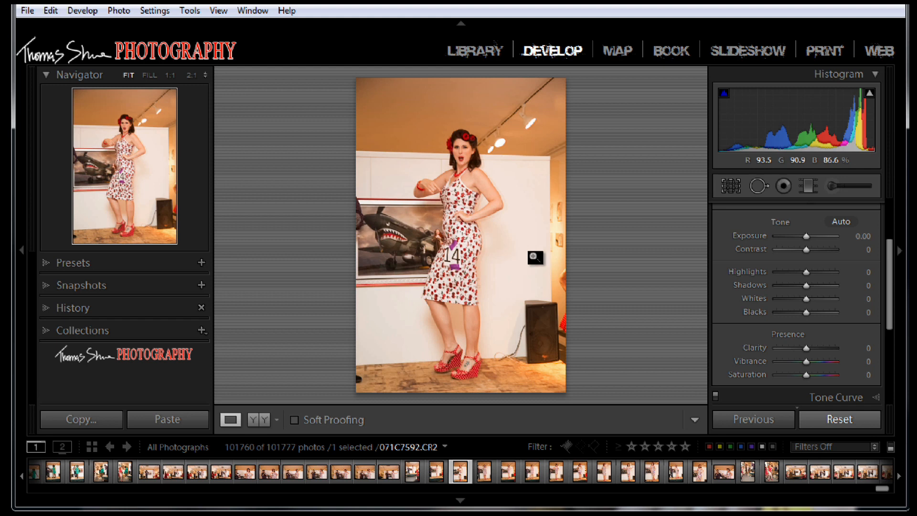
- Try the automatic tone correction on photo 071C7592.CR2, and undo it
{"action": "left_click", "coordinate": [833, 221]}
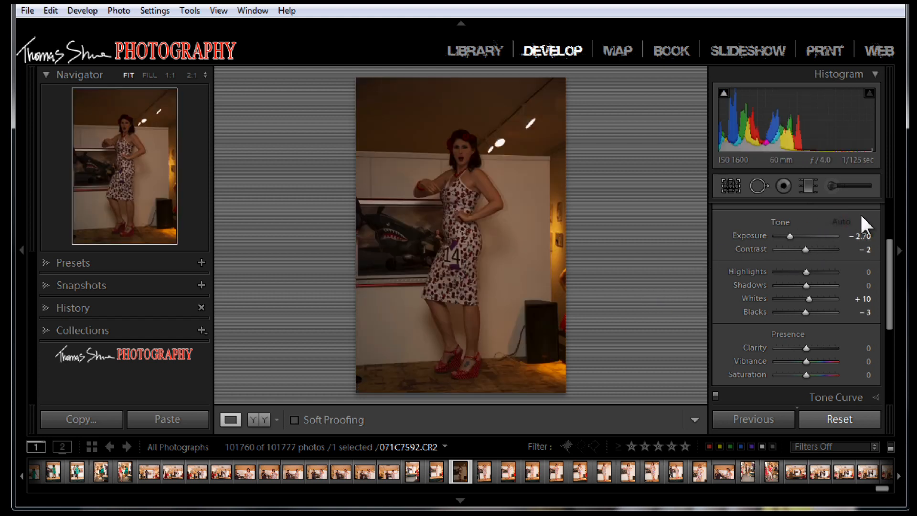
{"action": "key", "text": "ctrl+z"}
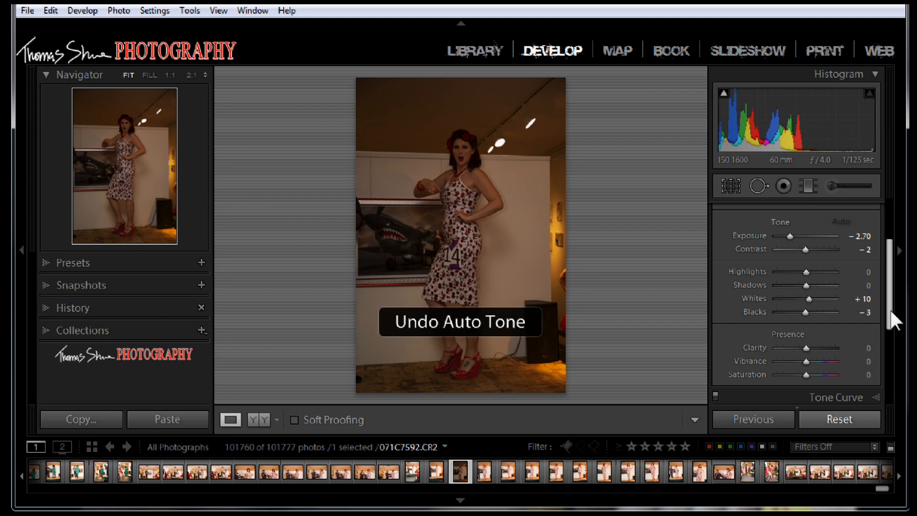
- Apply the Auto white balance to the photo, and fine-tune it to Temp 4976 and Tint +7
{"action": "left_click_drag", "start_coordinate": [883, 291], "coordinate": [886, 255]}
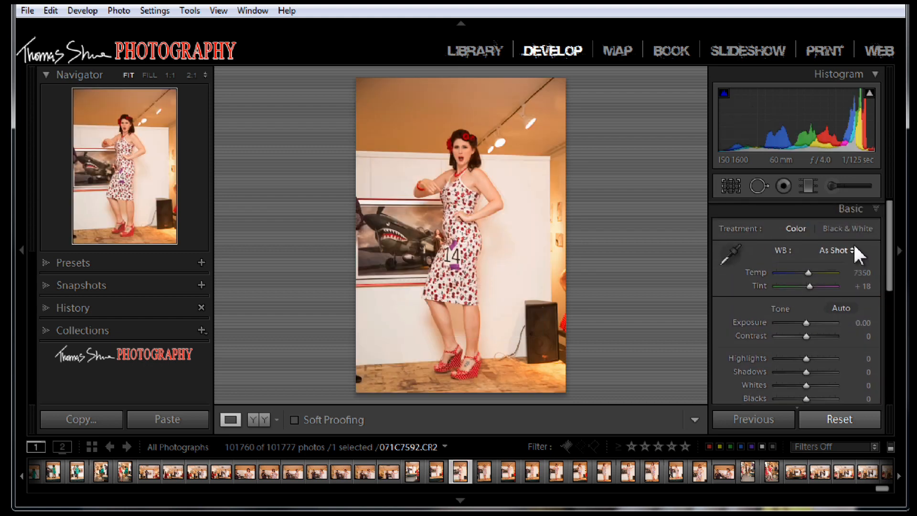
{"action": "left_click", "coordinate": [851, 250]}
{"action": "left_click", "coordinate": [776, 282]}
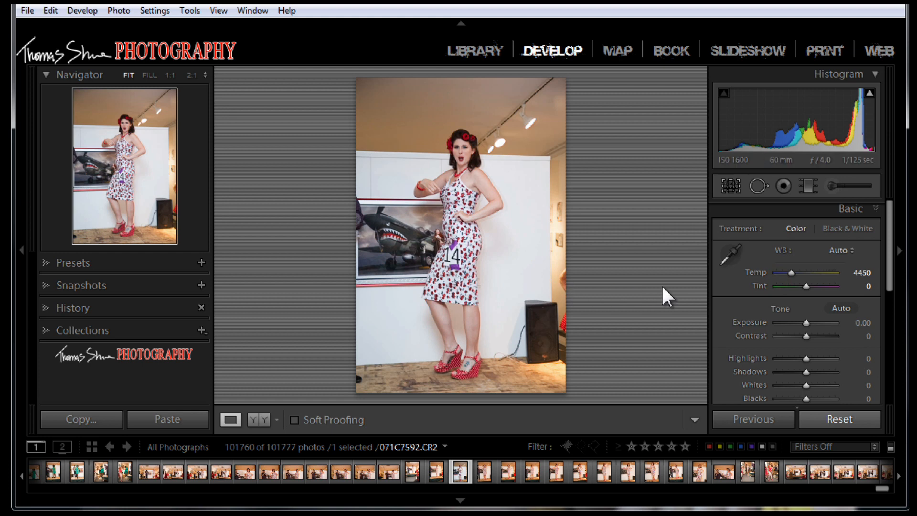
{"action": "left_click_drag", "start_coordinate": [788, 269], "coordinate": [808, 285]}
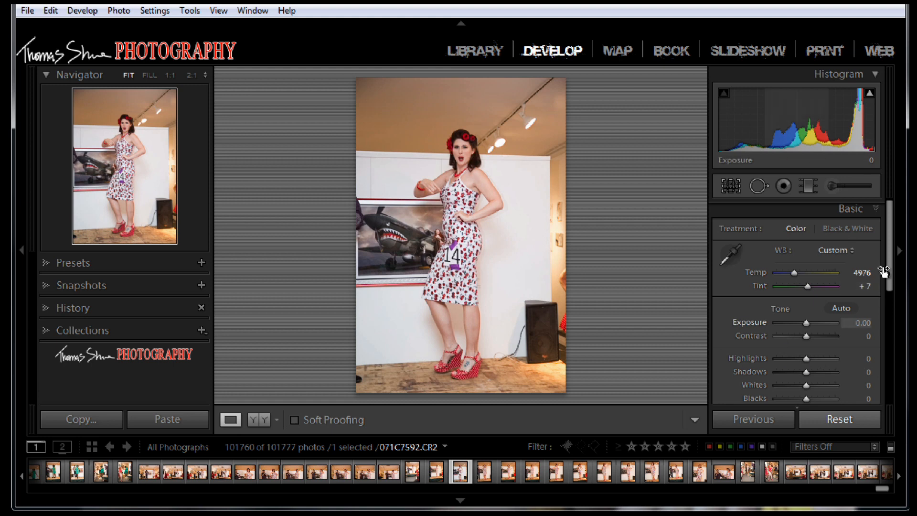
- Set the photo's Blacks to -29 and Whites to +24 while checking the clipping previews
{"action": "left_click_drag", "start_coordinate": [886, 253], "coordinate": [889, 289]}
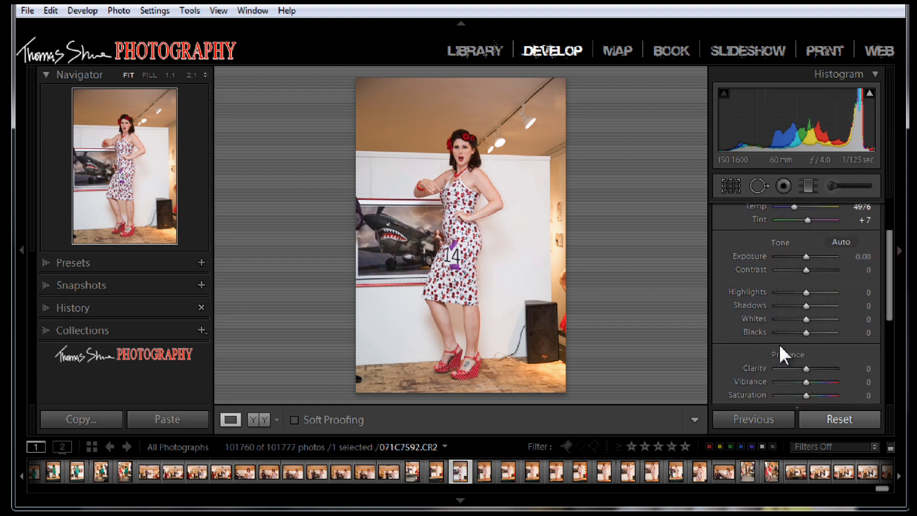
{"action": "key", "text": "alt"}
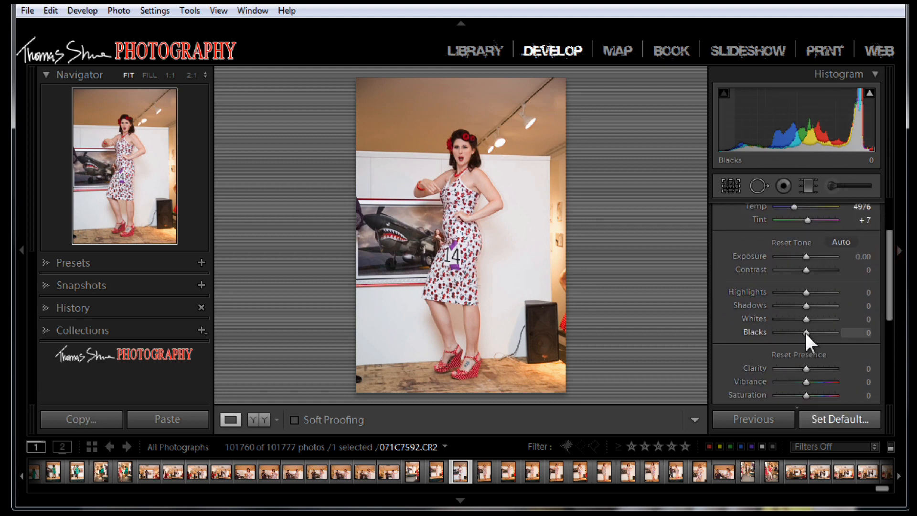
{"action": "mouse_move", "coordinate": [804, 331]}
{"action": "left_mouse_down"}
{"action": "mouse_move", "coordinate": [772, 330]}
{"action": "mouse_move", "coordinate": [812, 316]}
{"action": "left_mouse_up"}
{"action": "key", "text": "alt"}
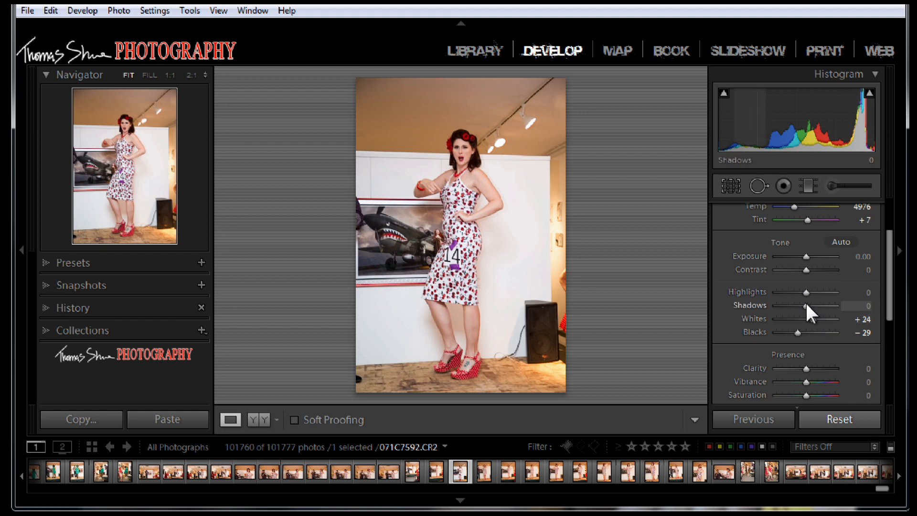
- Set Shadows to +10, Exposure to +0.24, Clarity to +10 and Vibrance to +17
{"action": "left_click_drag", "start_coordinate": [806, 306], "coordinate": [808, 306]}
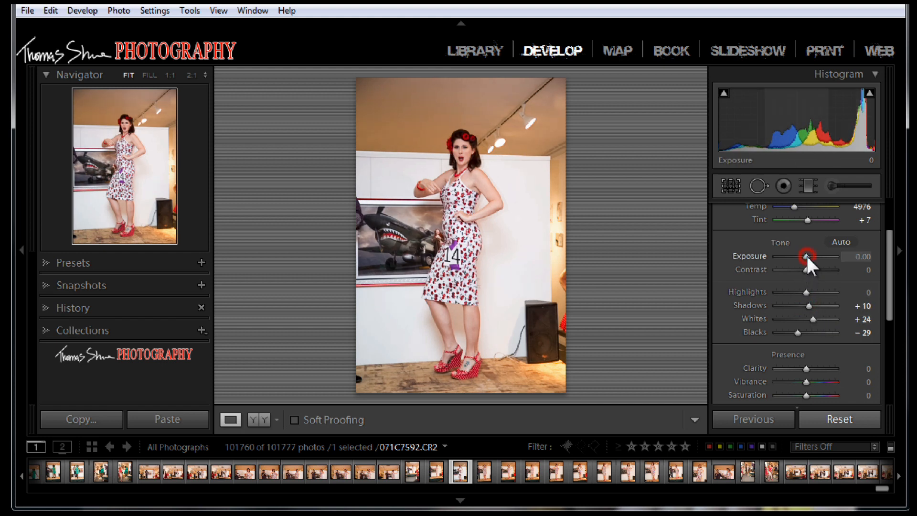
{"action": "left_click_drag", "start_coordinate": [806, 255], "coordinate": [807, 256]}
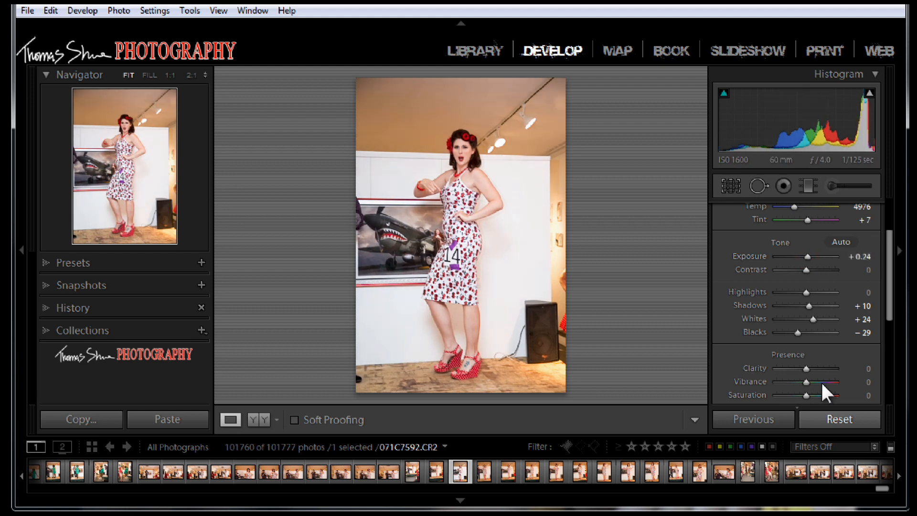
{"action": "left_click_drag", "start_coordinate": [805, 368], "coordinate": [812, 380]}
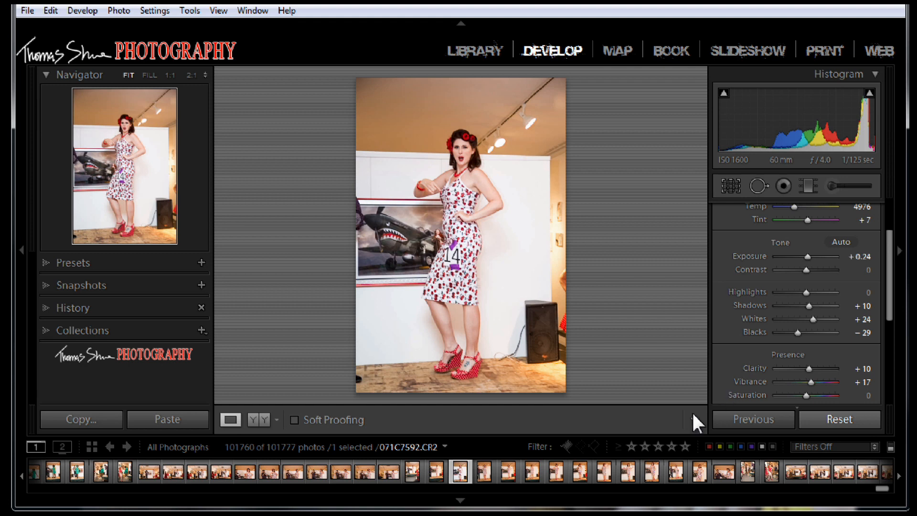
- Compare 071C7592.CR2 with its neighbours, and copy its develop settings to 071C7593.CR2 and on to 071C7594.CR2 as previous settings
{"action": "left_click", "coordinate": [482, 470]}
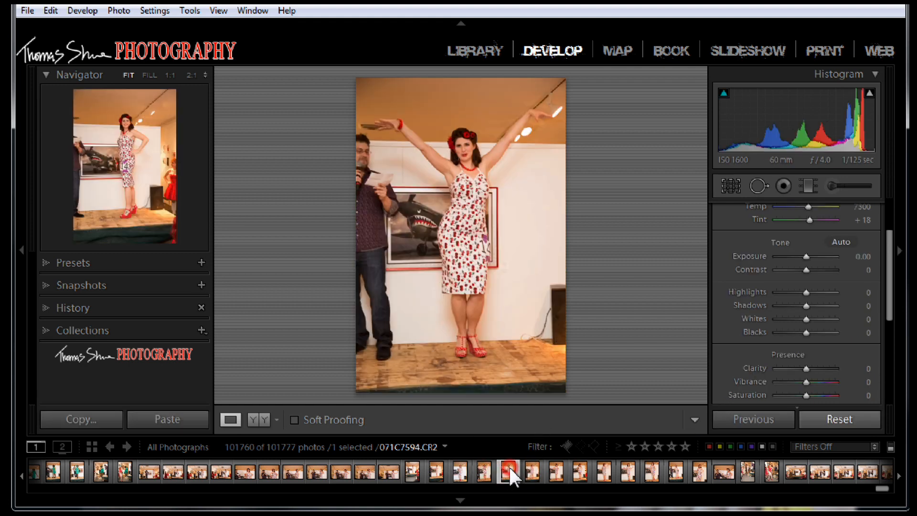
{"action": "left_click", "coordinate": [529, 471]}
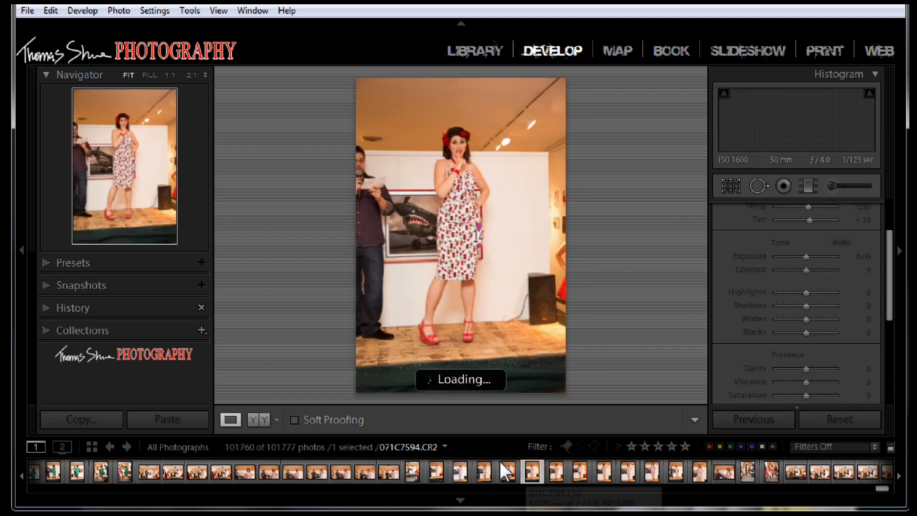
{"action": "left_click", "coordinate": [457, 470]}
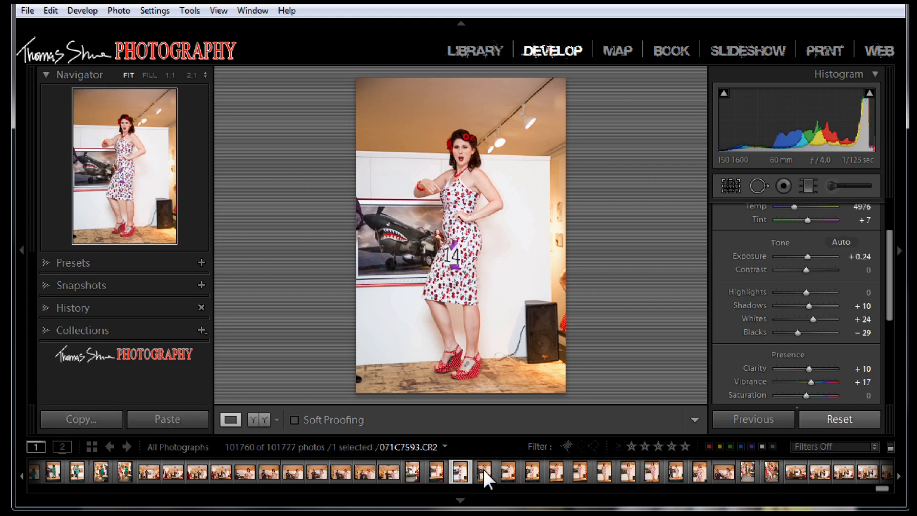
{"action": "left_click", "coordinate": [483, 471]}
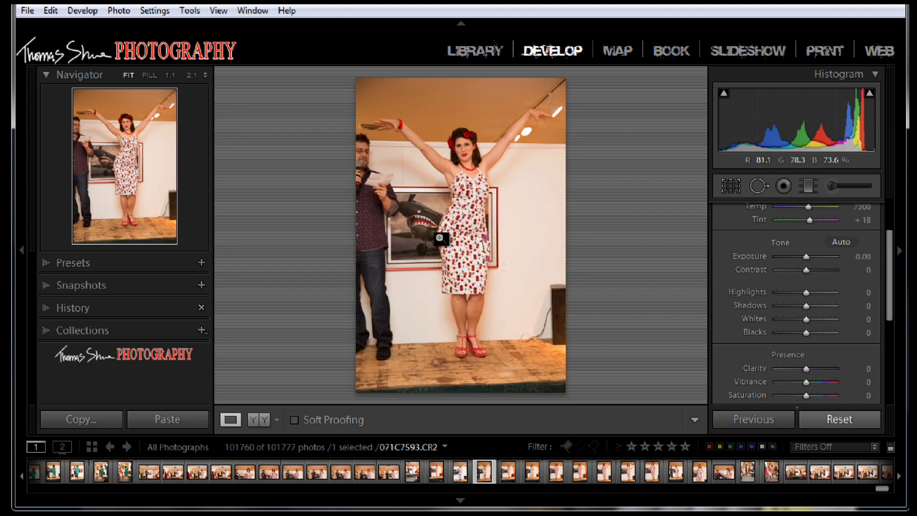
{"action": "left_click", "coordinate": [760, 416]}
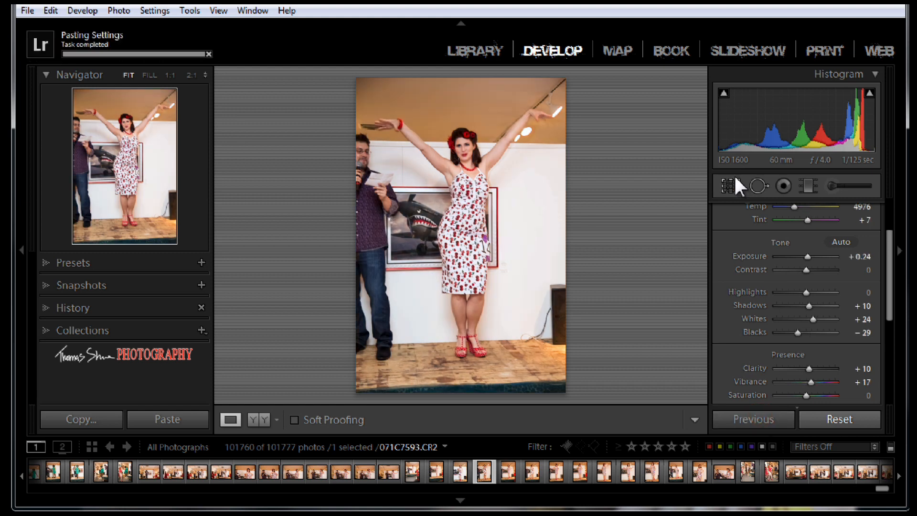
{"action": "left_click", "coordinate": [509, 473]}
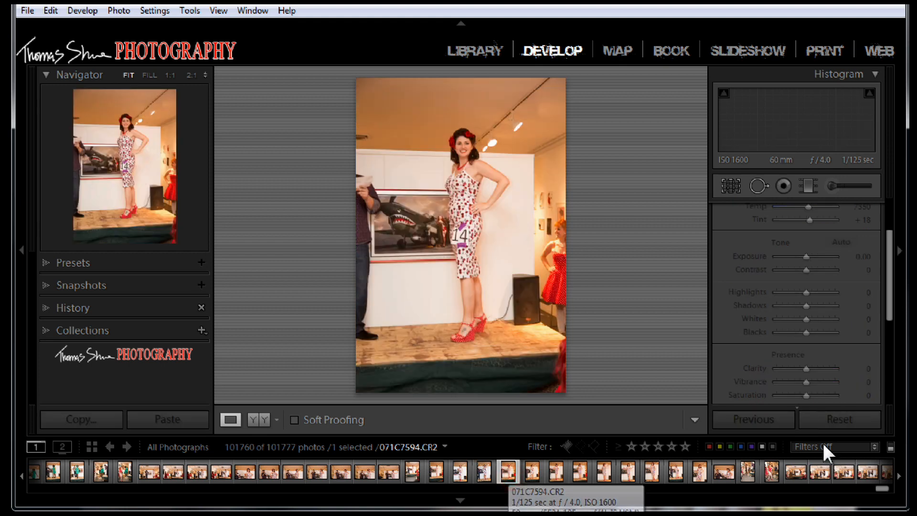
{"action": "left_click", "coordinate": [759, 416]}
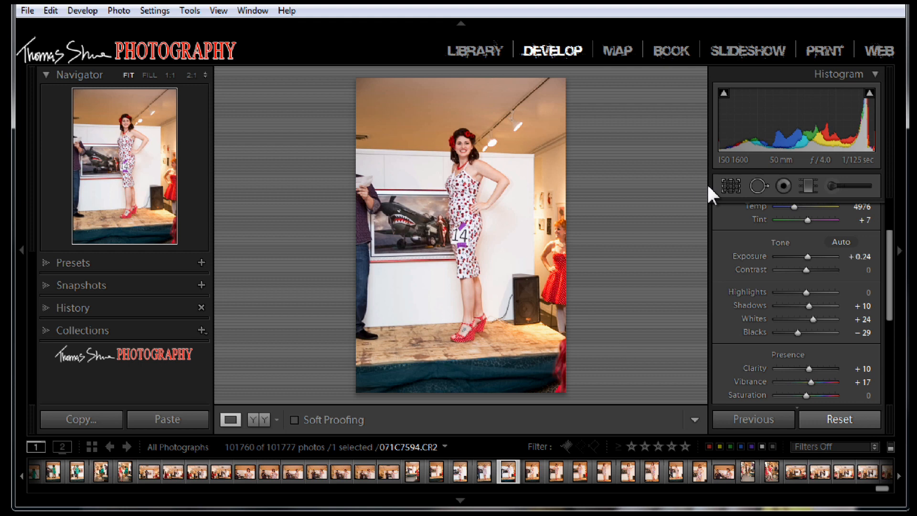
- Paint the ceiling beside the woman's head with the Adjustment Brush at Exposure 2.25, and raise that brush adjustment's Exposure to 3.45
{"action": "left_click", "coordinate": [830, 185]}
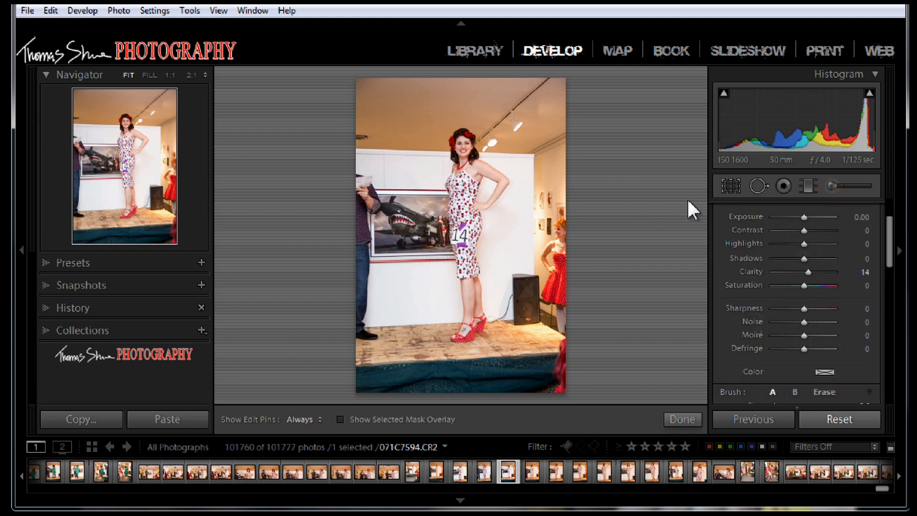
{"action": "left_click_drag", "start_coordinate": [803, 215], "coordinate": [821, 216]}
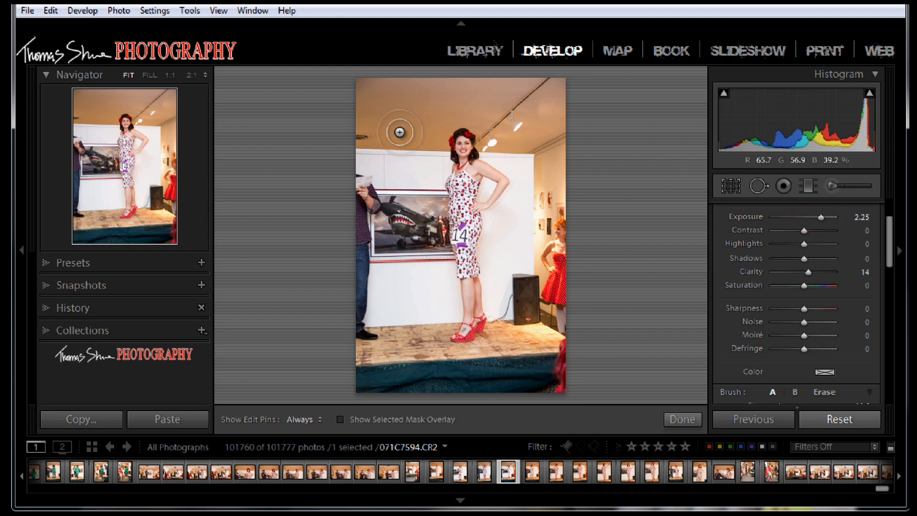
{"action": "key", "text": "h"}
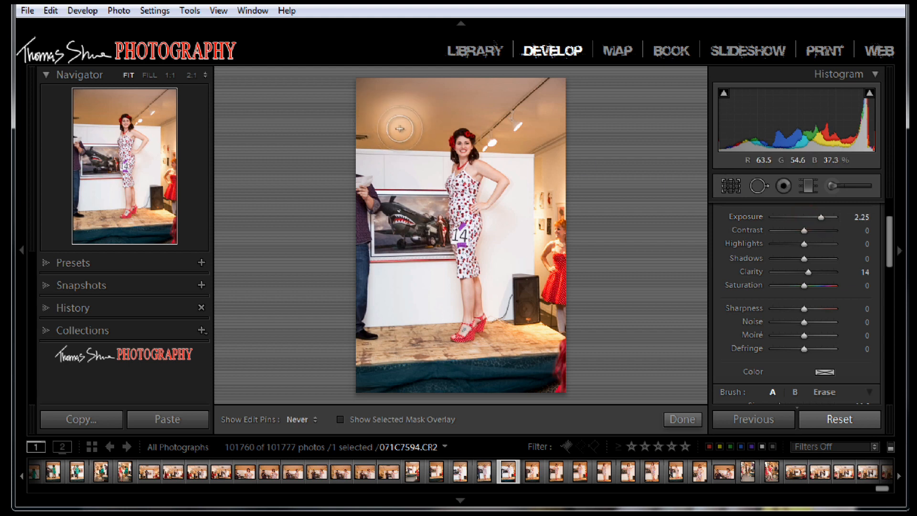
{"action": "key", "text": "h"}
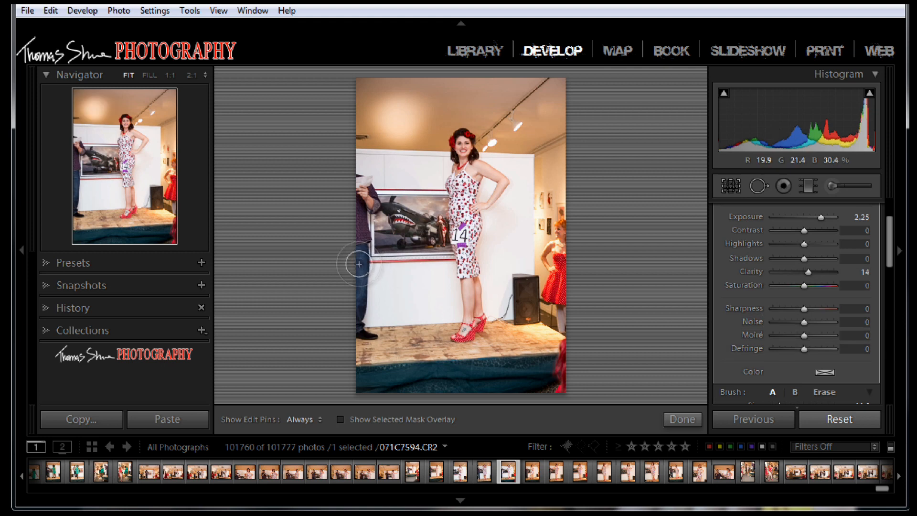
{"action": "key", "text": "h"}
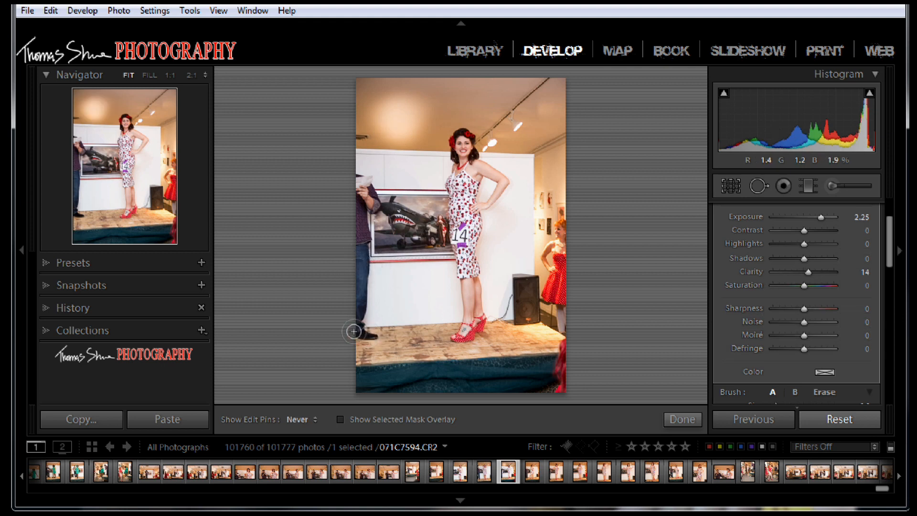
{"action": "key", "text": "h"}
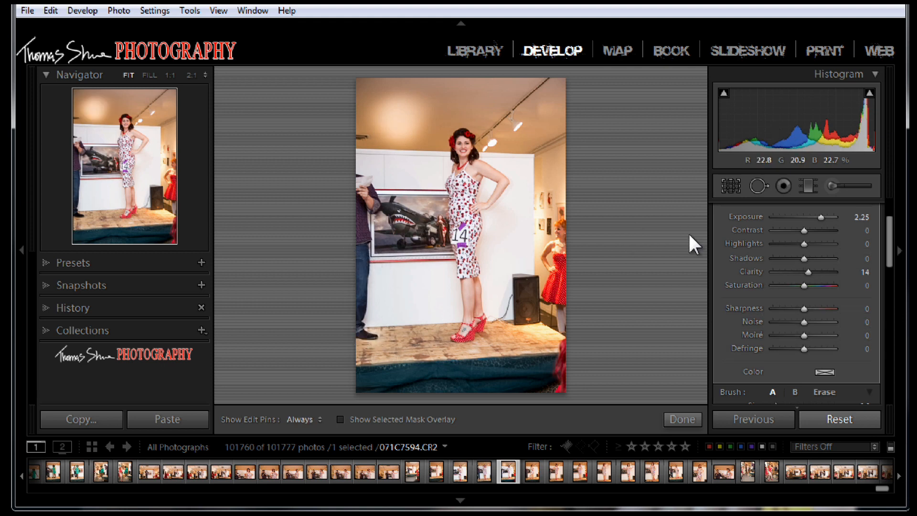
{"action": "left_click_drag", "start_coordinate": [811, 219], "coordinate": [830, 221]}
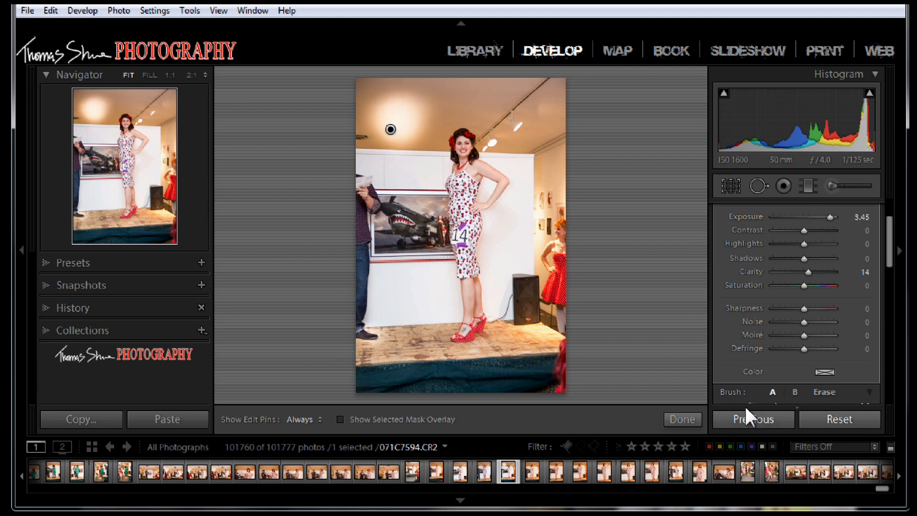
{"action": "left_click", "coordinate": [828, 186]}
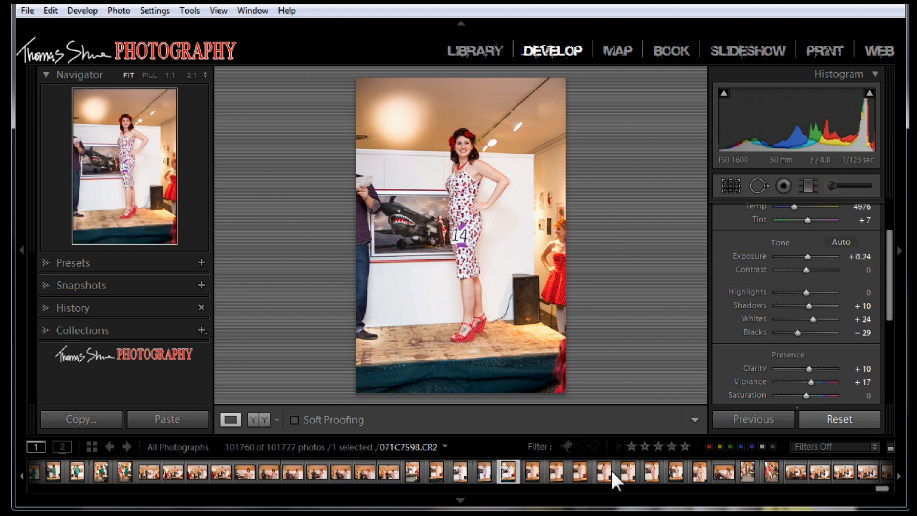
- Apply the previous photo's settings, including its brush adjustment, to 071C7599.CR2
{"action": "left_click", "coordinate": [626, 472]}
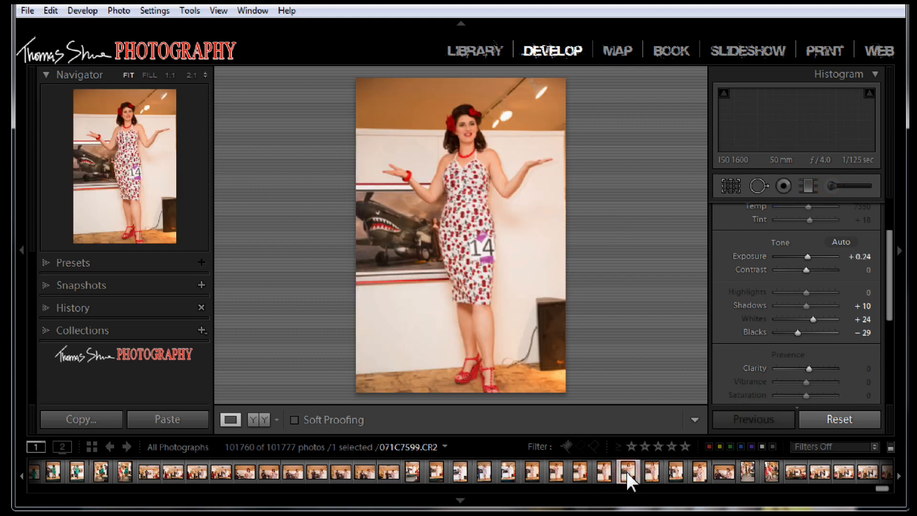
{"action": "left_click", "coordinate": [757, 419]}
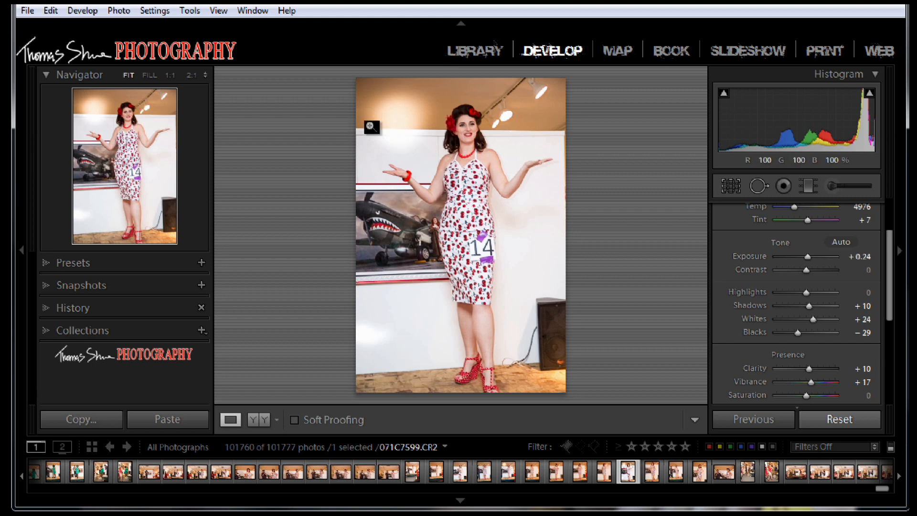
- Delete the carried-over Adjustment Brush edit near the ceiling edge from 071C7599.CR2
{"action": "left_click", "coordinate": [833, 185]}
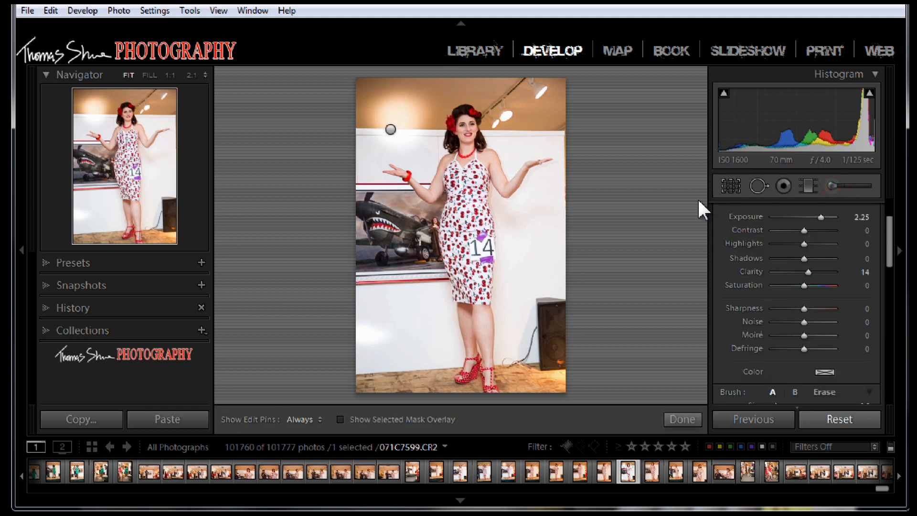
{"action": "left_click", "coordinate": [391, 130]}
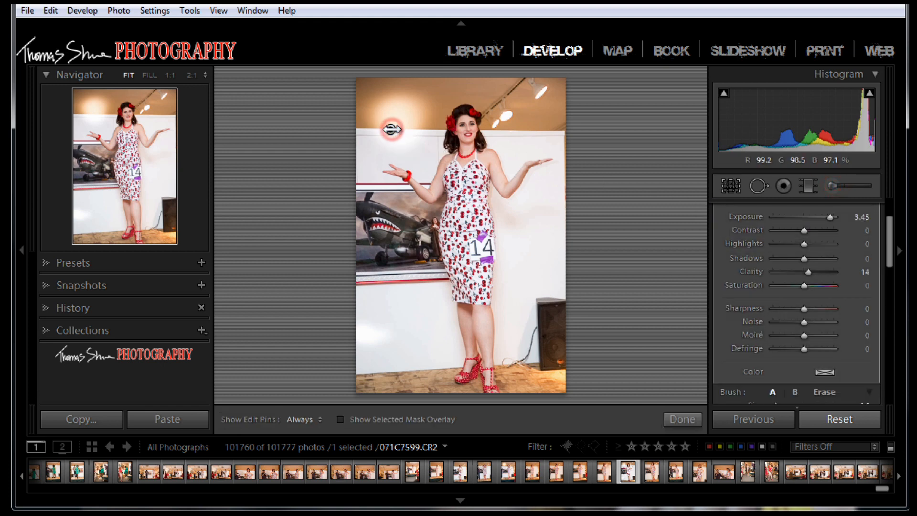
{"action": "key", "text": "Delete"}
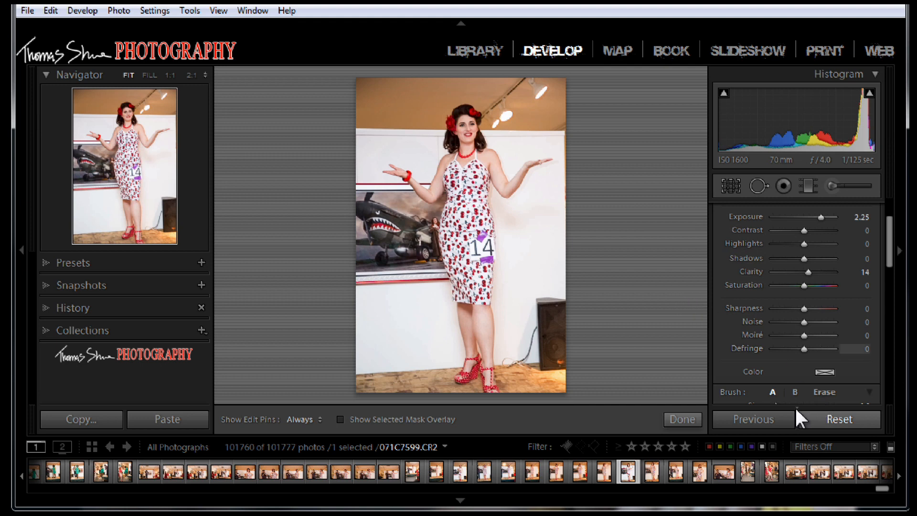
{"action": "left_click", "coordinate": [692, 414]}
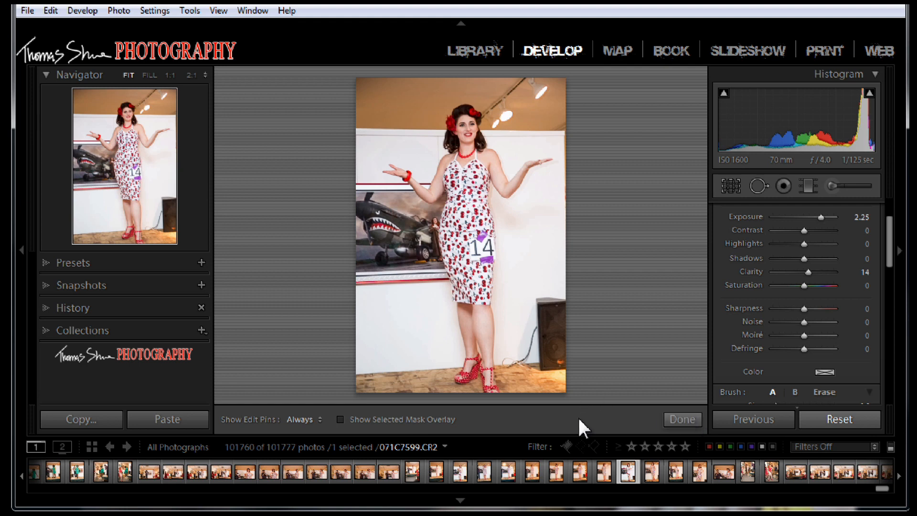